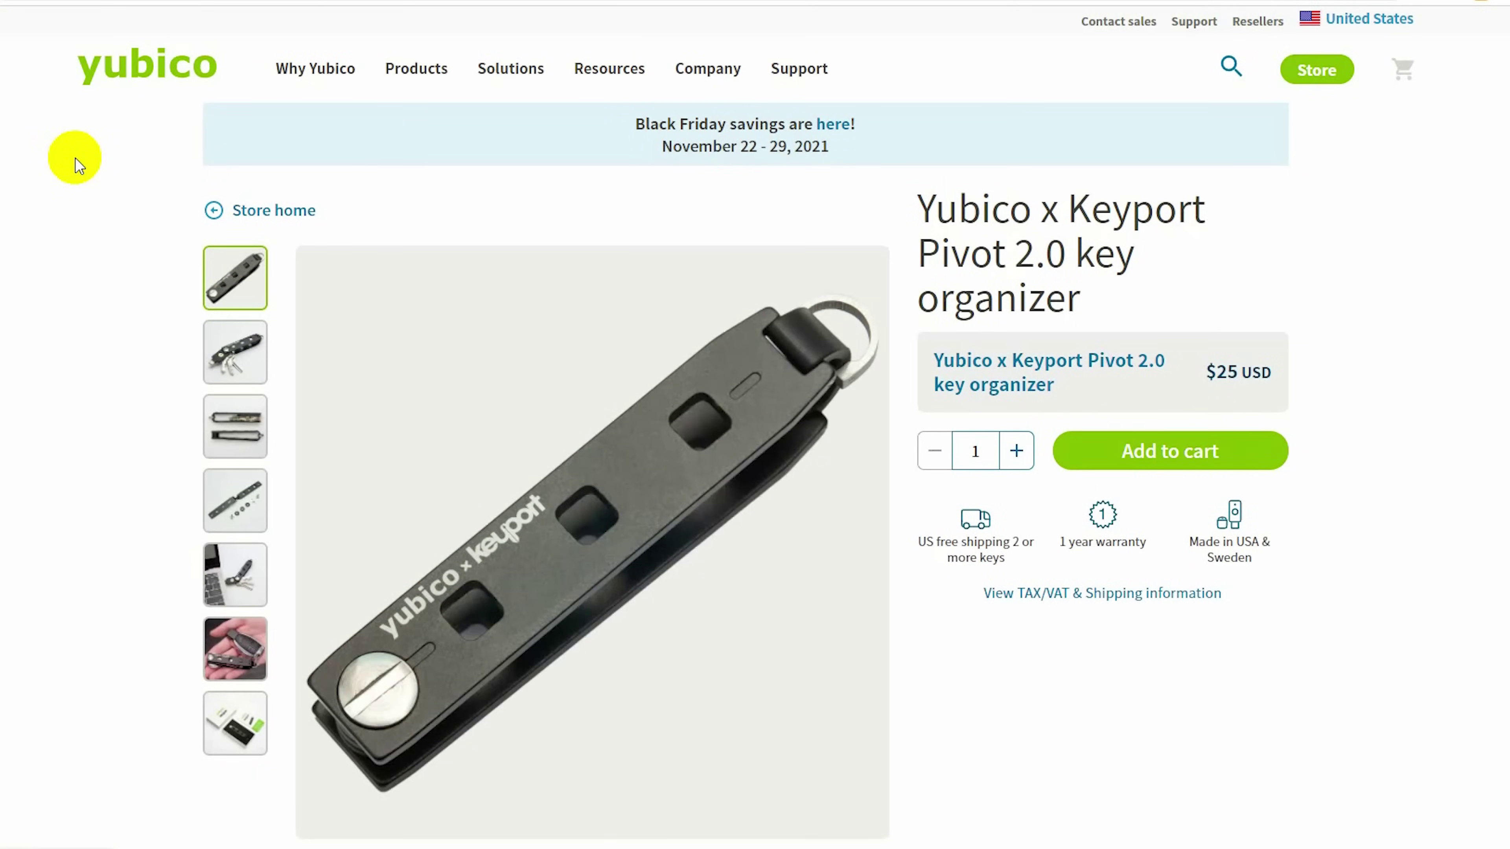
# Browse the key organizer's product photos: holding keys, beside a laptop, and held in a hand
pyautogui.click(247, 355)
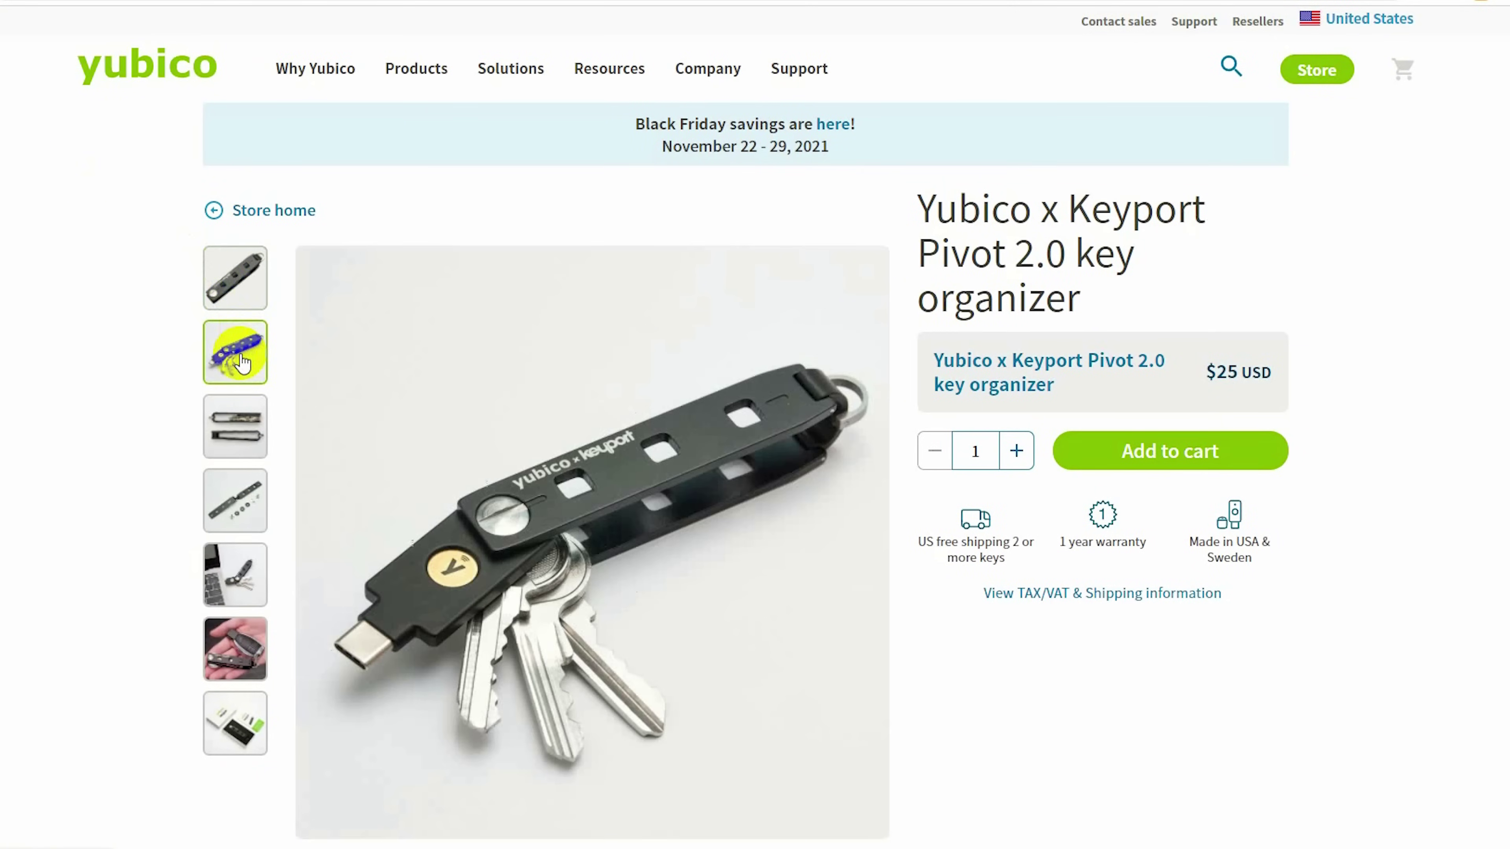
pyautogui.click(243, 433)
pyautogui.click(234, 578)
pyautogui.click(236, 644)
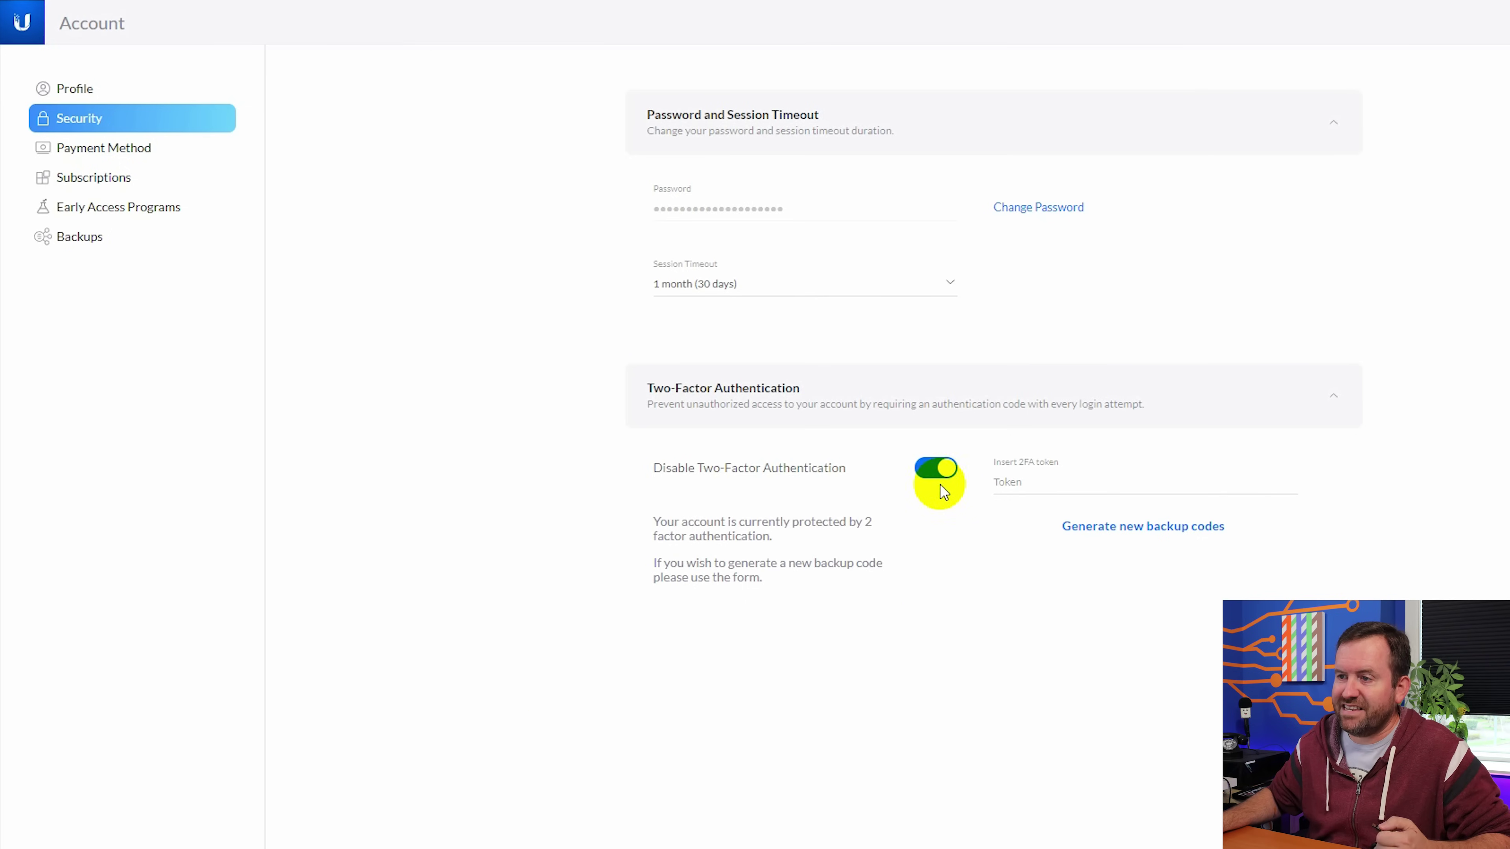
# Disable two-factor authentication by submitting the Ubiquiti Networks code copied from Yubico Authenticator
pyautogui.click(939, 471)
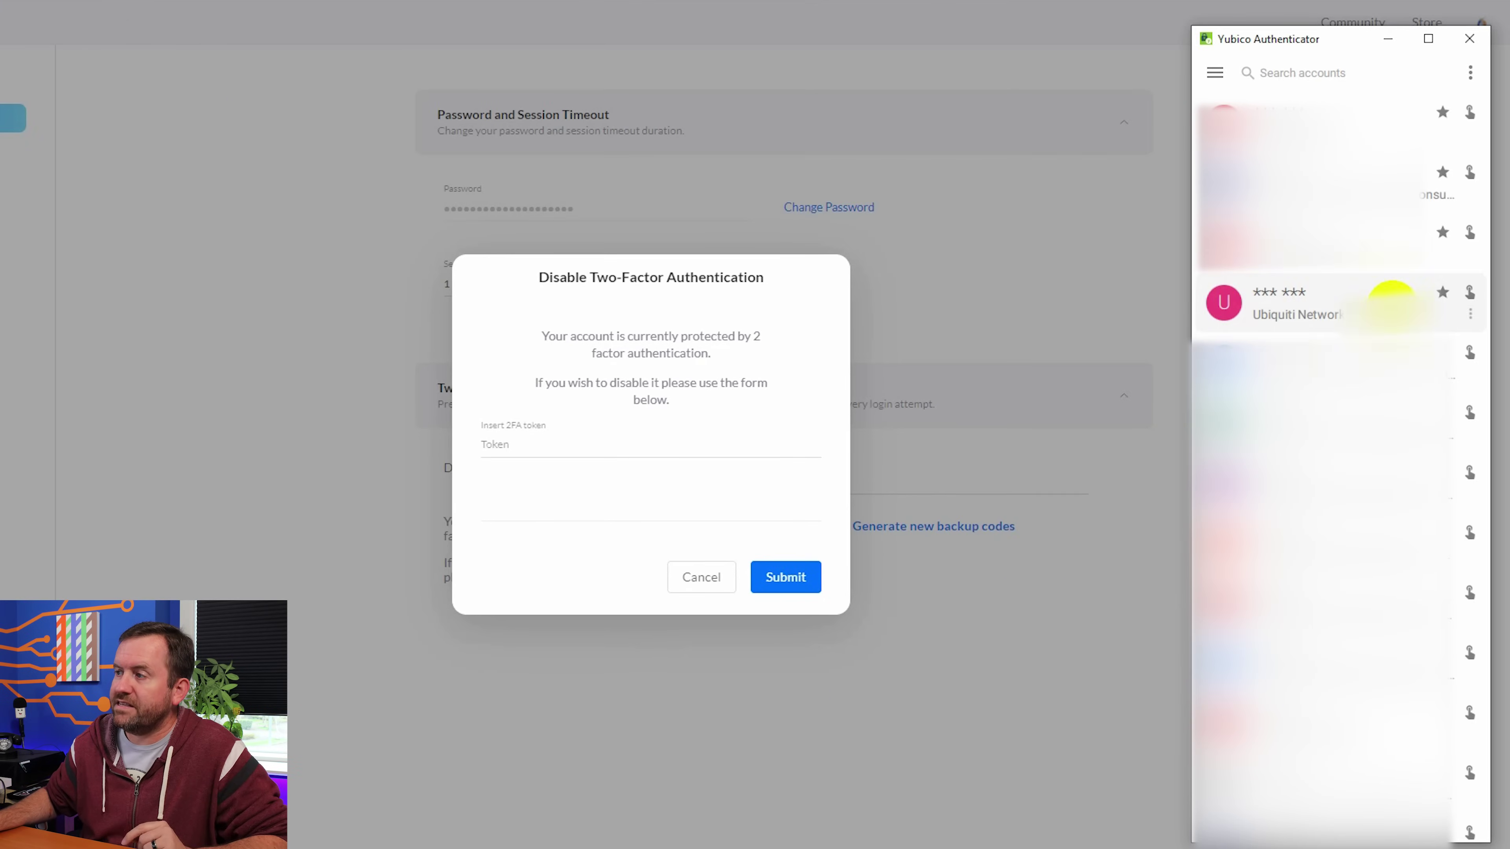
pyautogui.click(1287, 307)
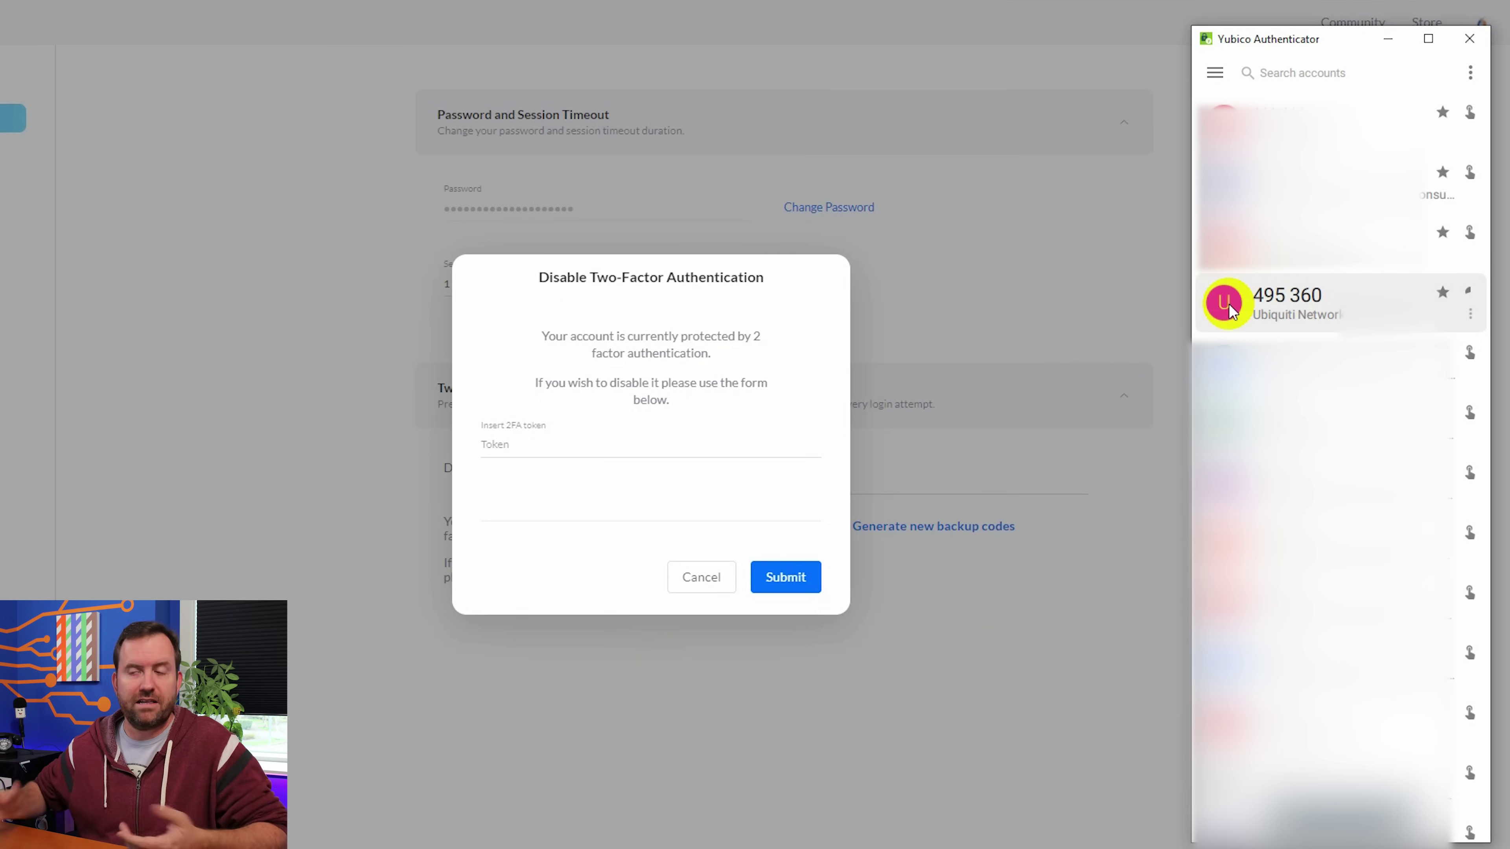
pyautogui.click(561, 448)
pyautogui.hotkey('ctrl', 'v')
pyautogui.click(785, 577)
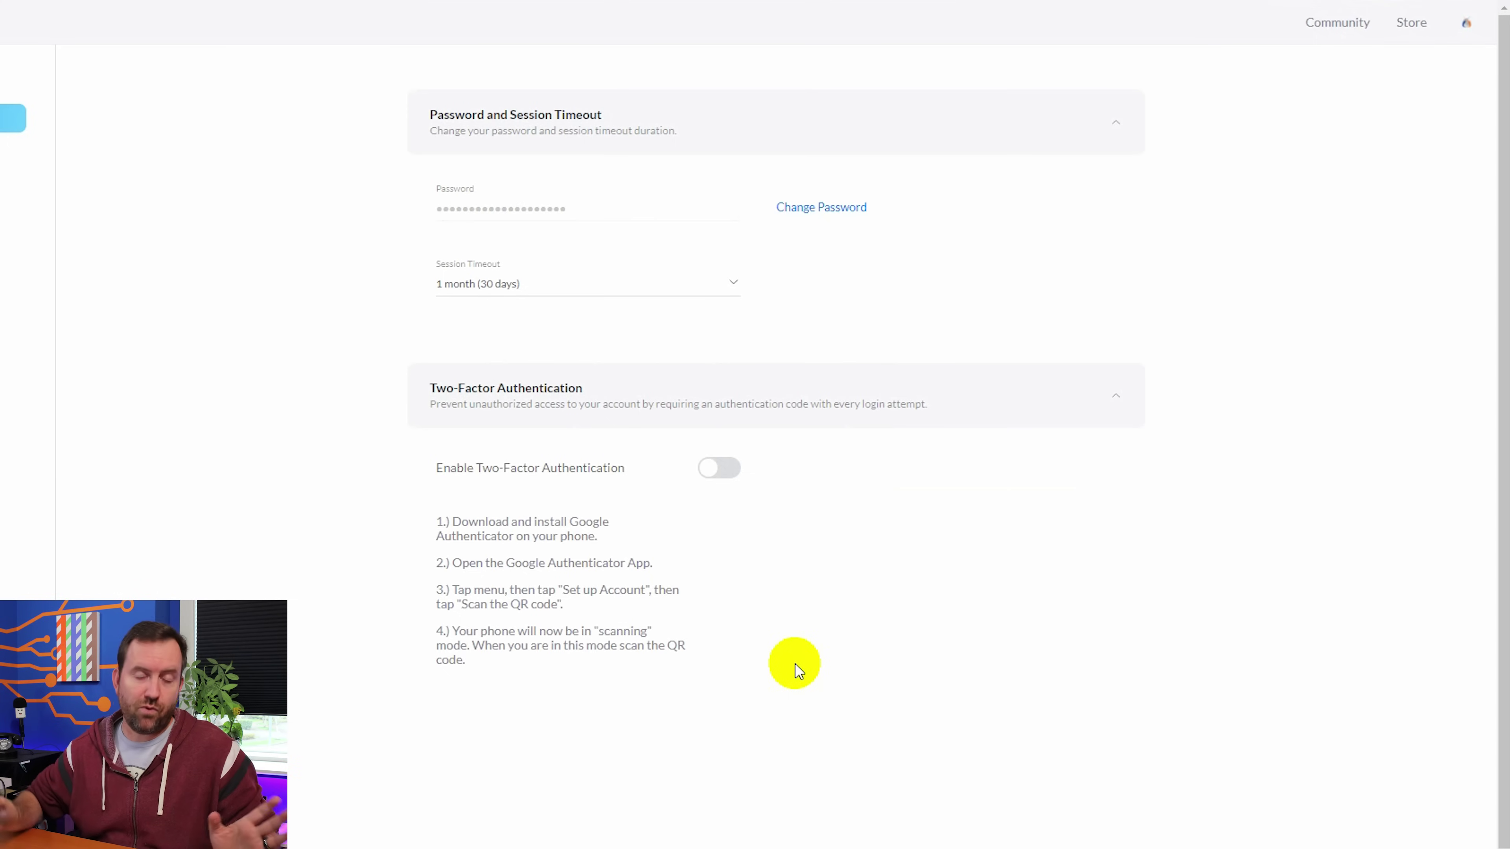
# Start re-enabling two-factor authentication to get the QR code, with Yubico Authenticator beside it
pyautogui.click(718, 468)
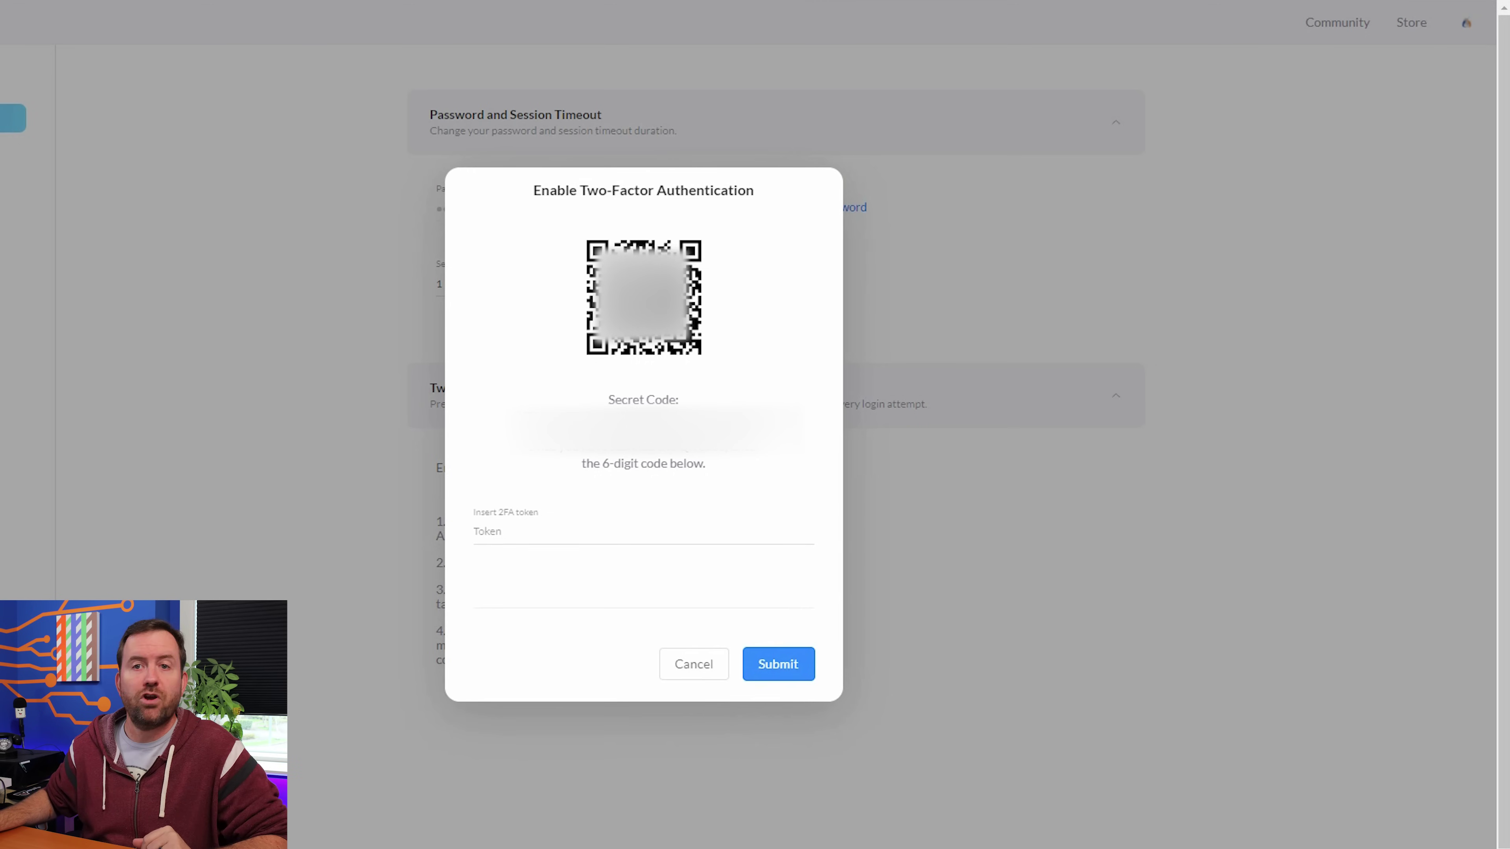
pyautogui.click(631, 841)
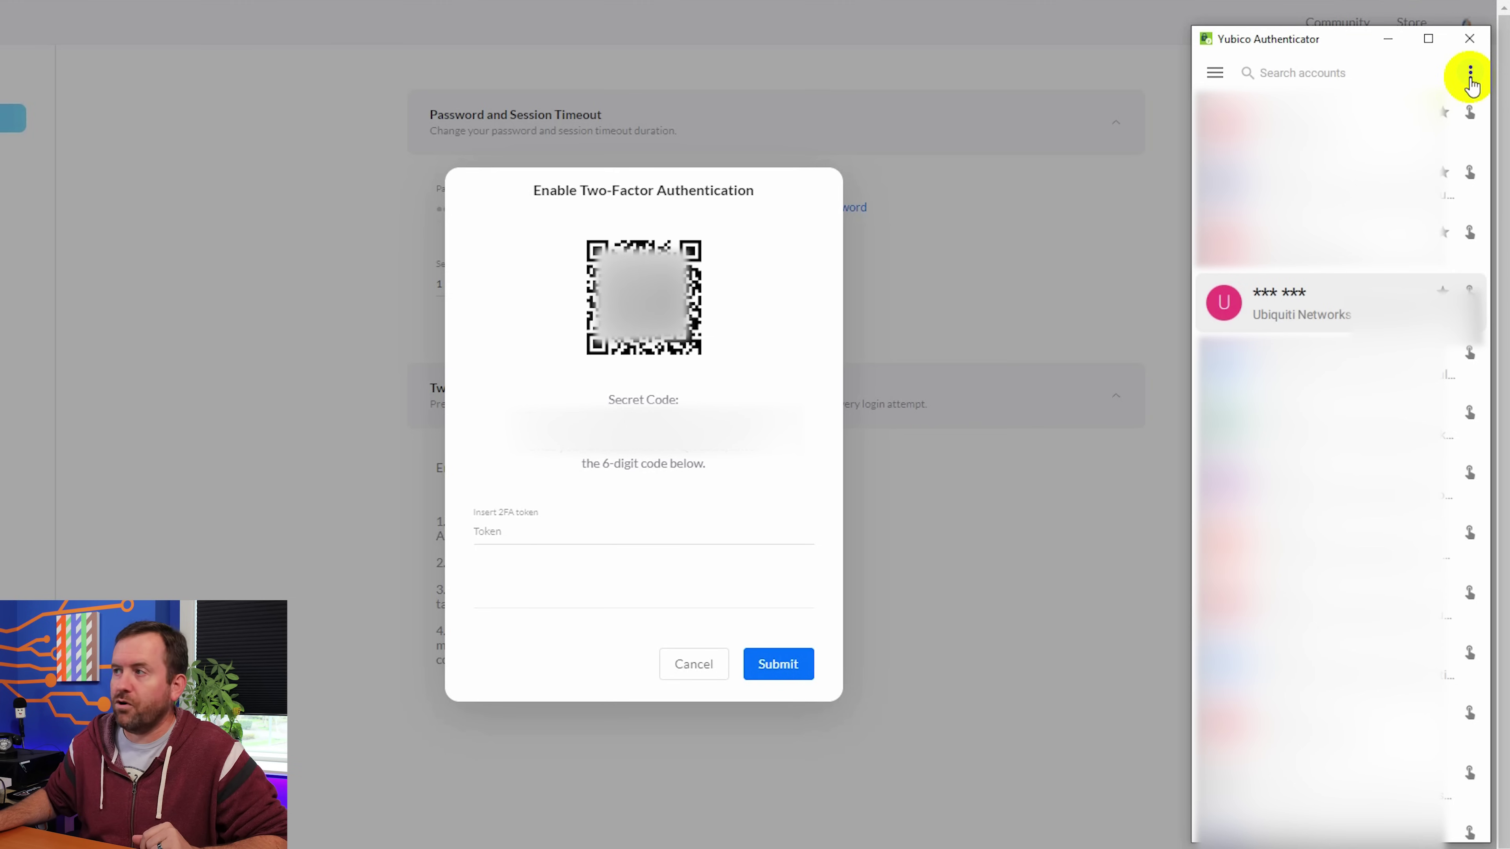
# Scan the Ubiquiti QR code into Yubico Authenticator and overwrite the existing Ubiquiti Networks entry
pyautogui.click(1470, 80)
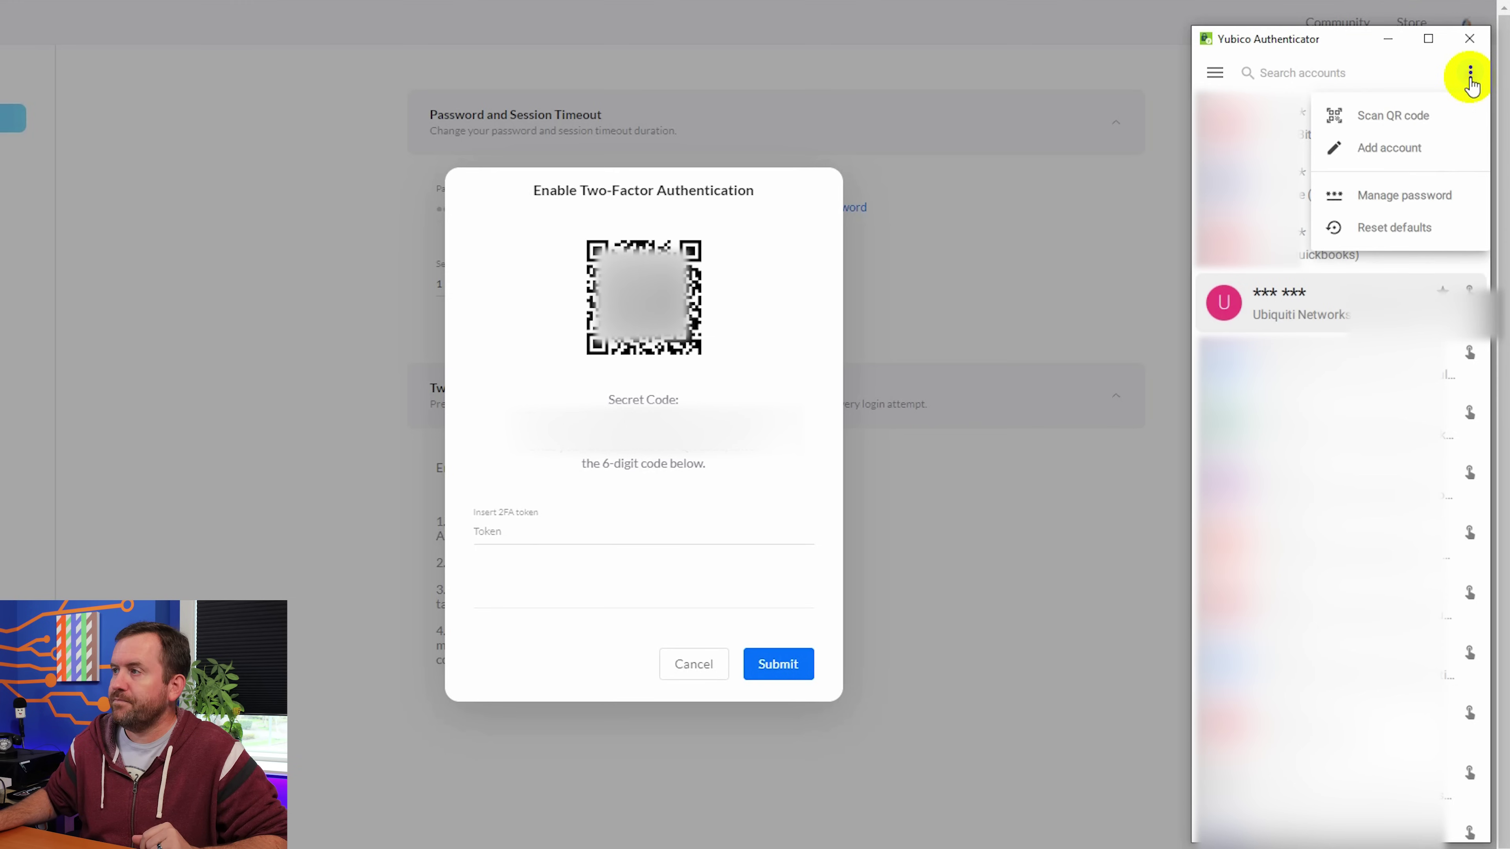
pyautogui.click(1383, 123)
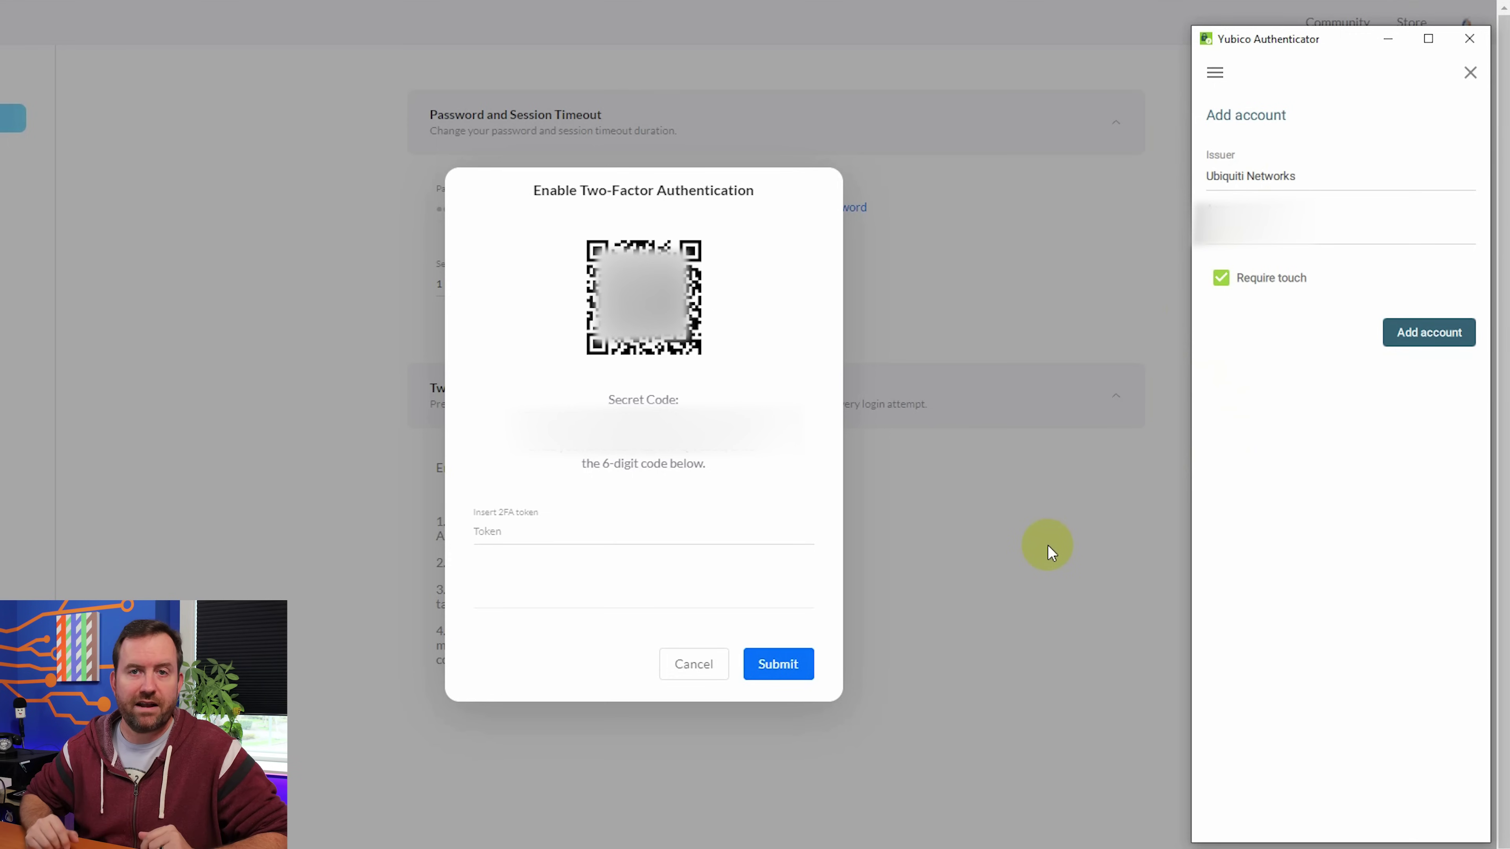
pyautogui.click(1419, 343)
pyautogui.click(1420, 487)
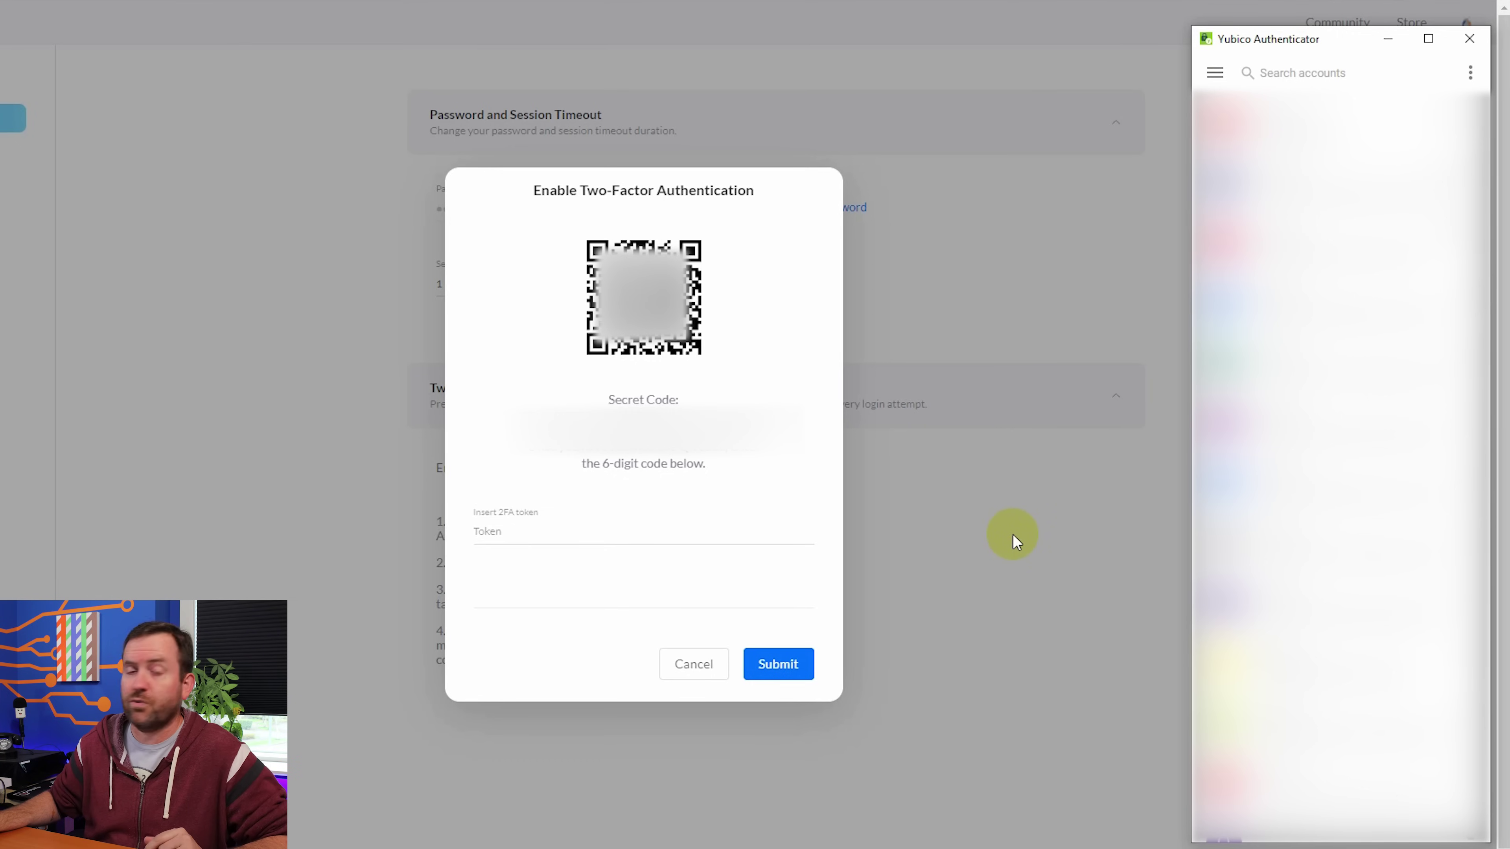
# Scan the QR code again and save the Ubiquiti Networks account to the YubiKey
pyautogui.click(1470, 74)
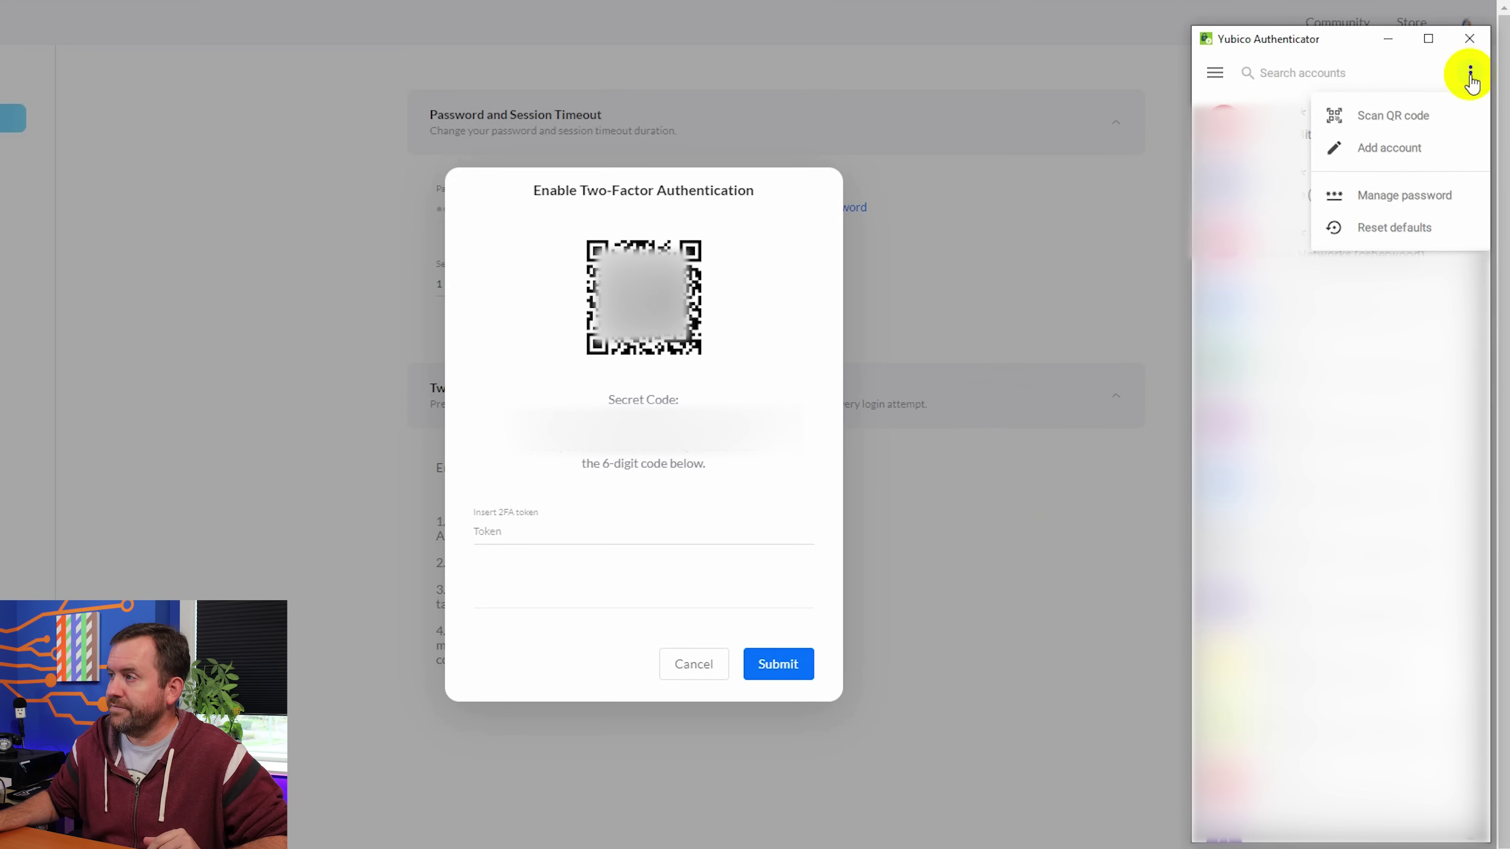
pyautogui.click(1389, 118)
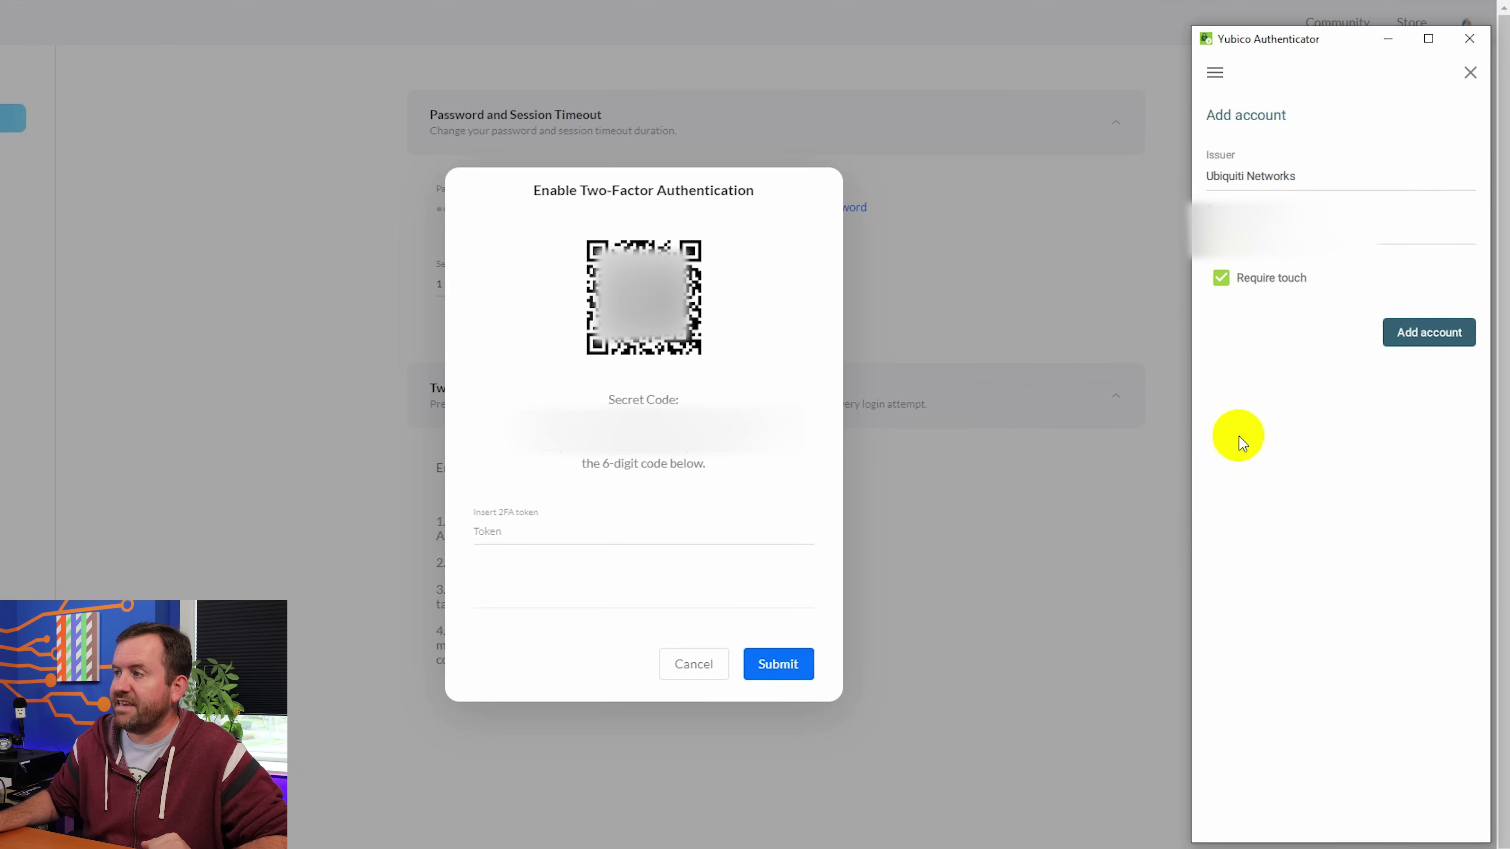
pyautogui.click(1420, 338)
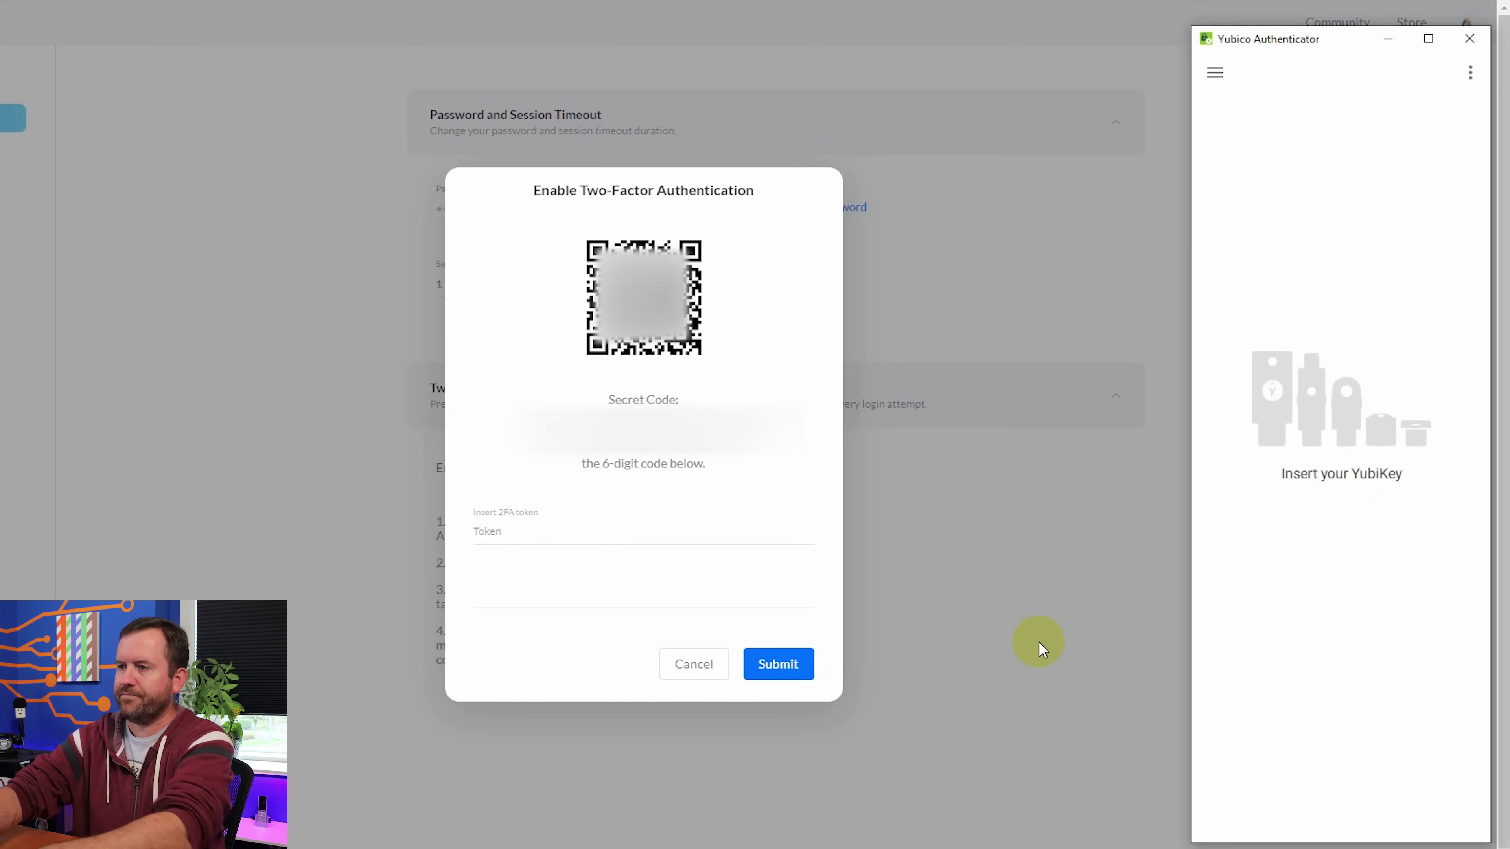
# Add the scanned Ubiquiti Networks account, requiring touch, to the second YubiKey
pyautogui.click(1470, 72)
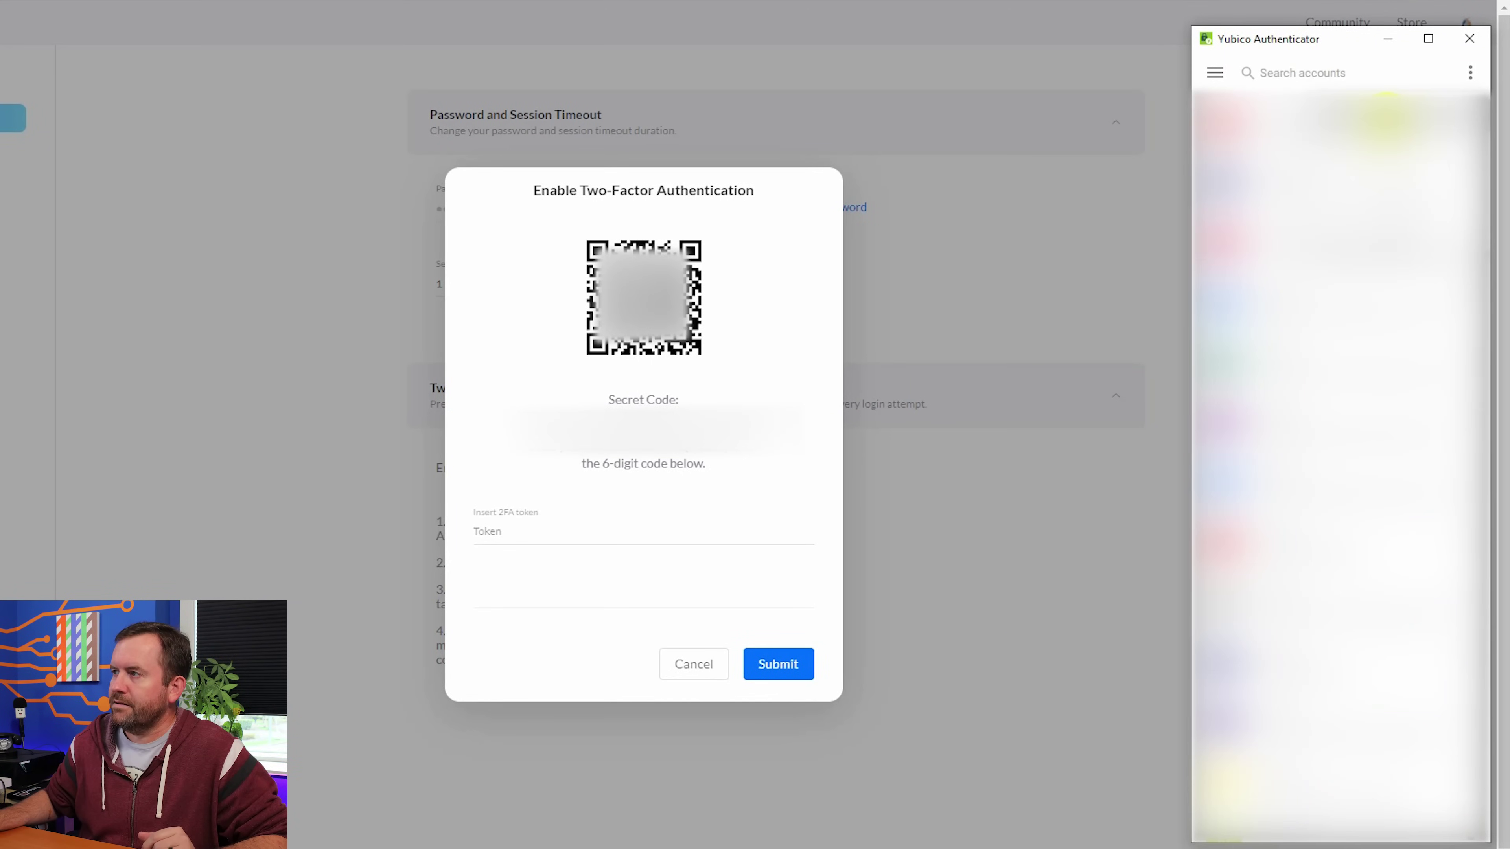
pyautogui.click(1388, 122)
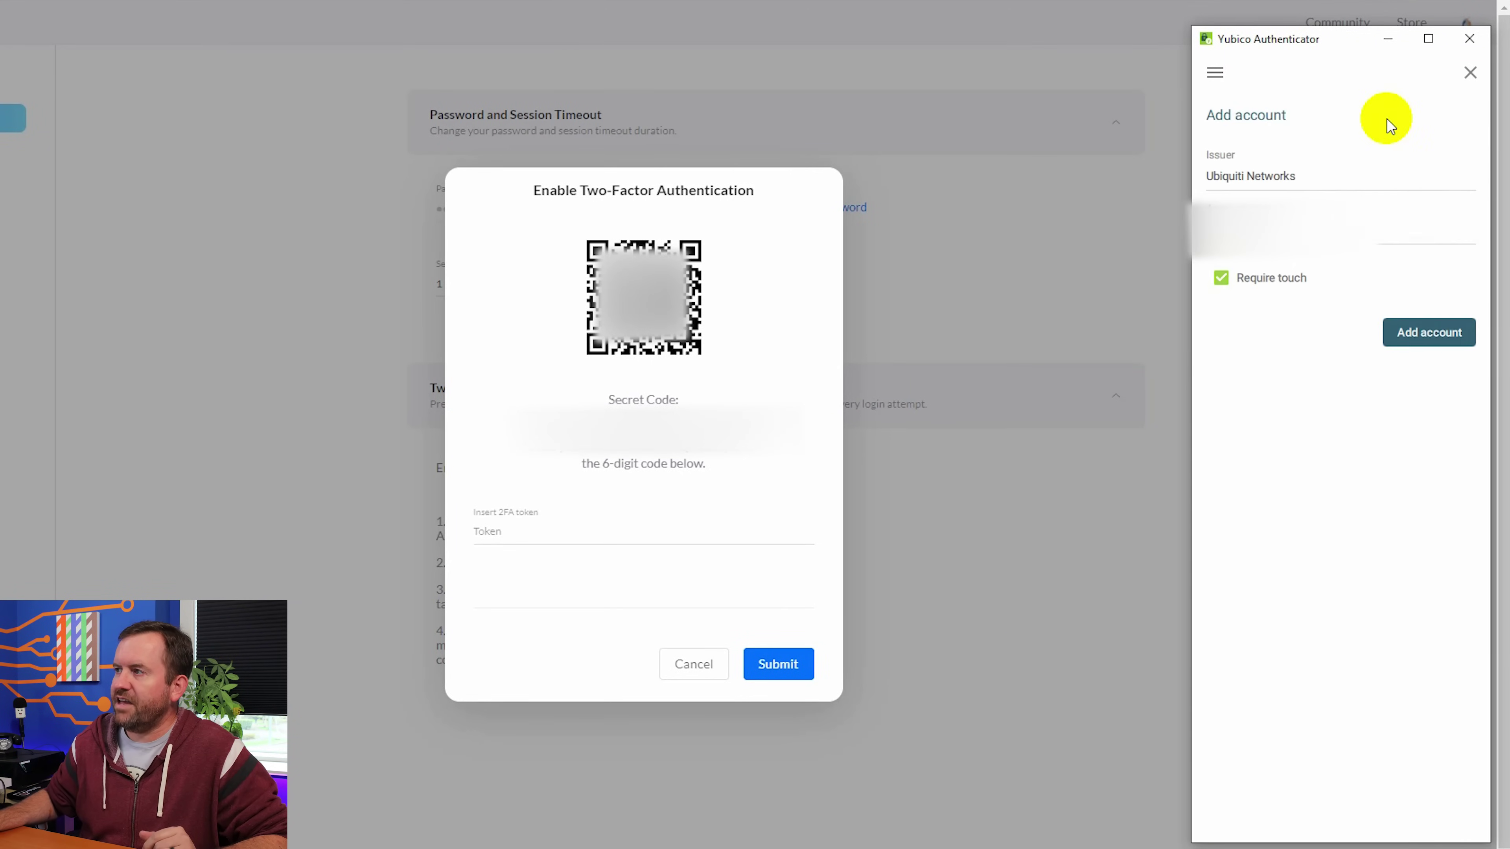
pyautogui.click(1422, 335)
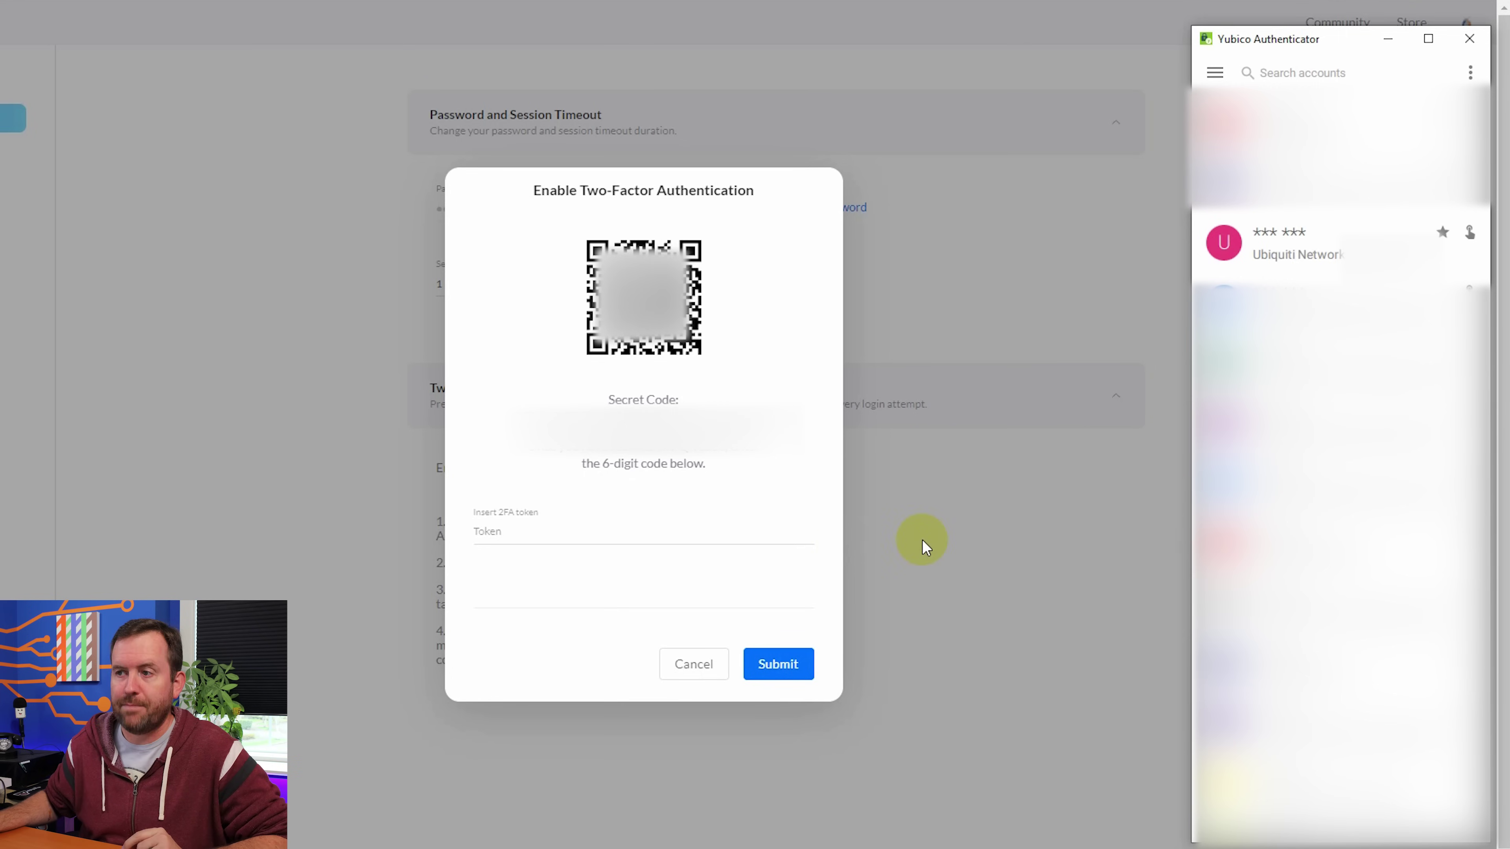
pyautogui.click(541, 532)
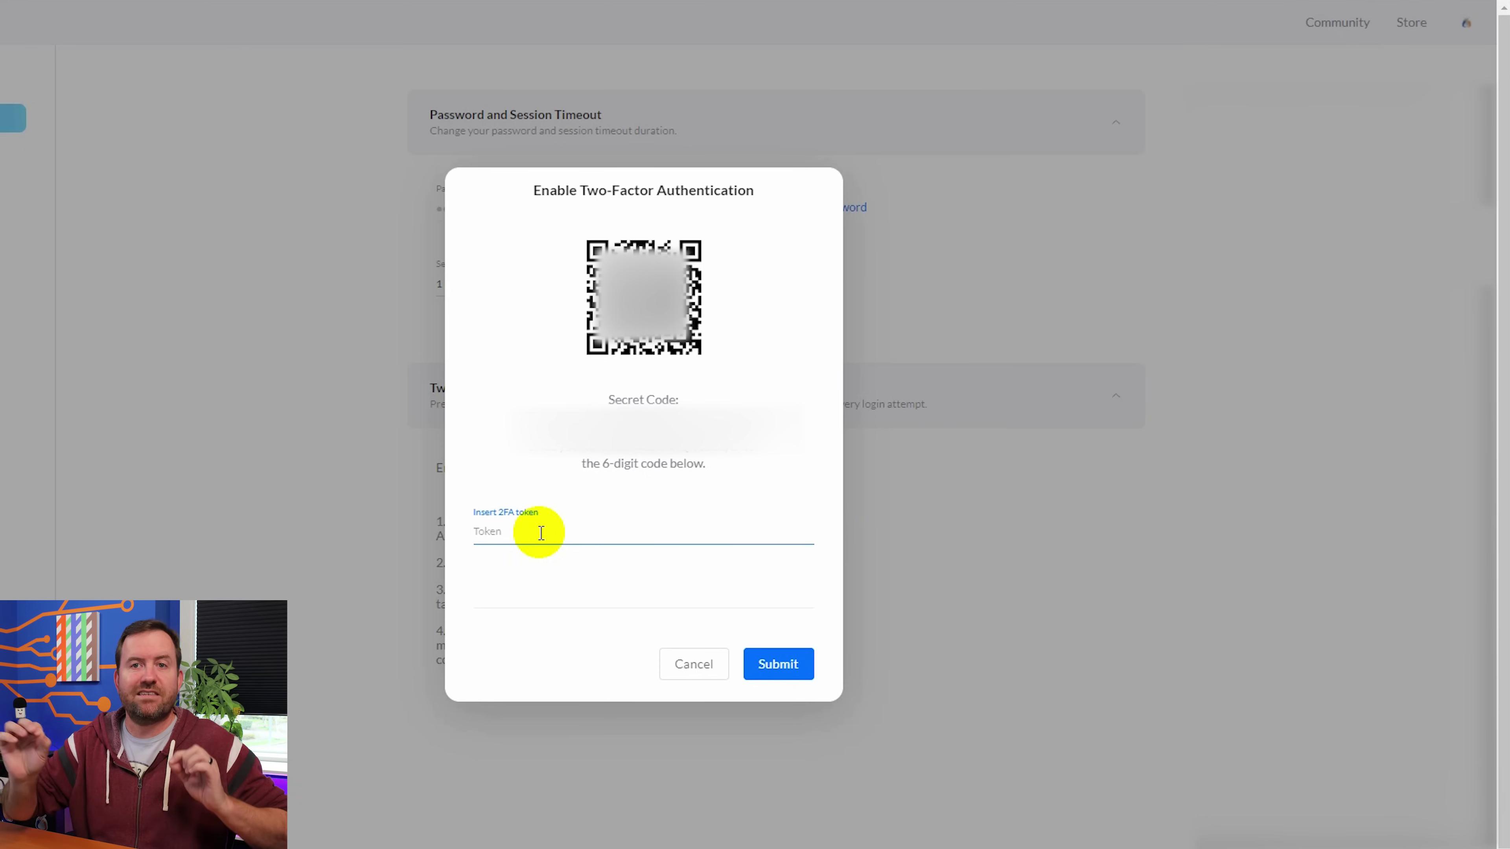
# Enter the current Ubiquiti code from Yubico Authenticator as the token to re-enable 2FA
pyautogui.hotkey('alt', 'Tab')
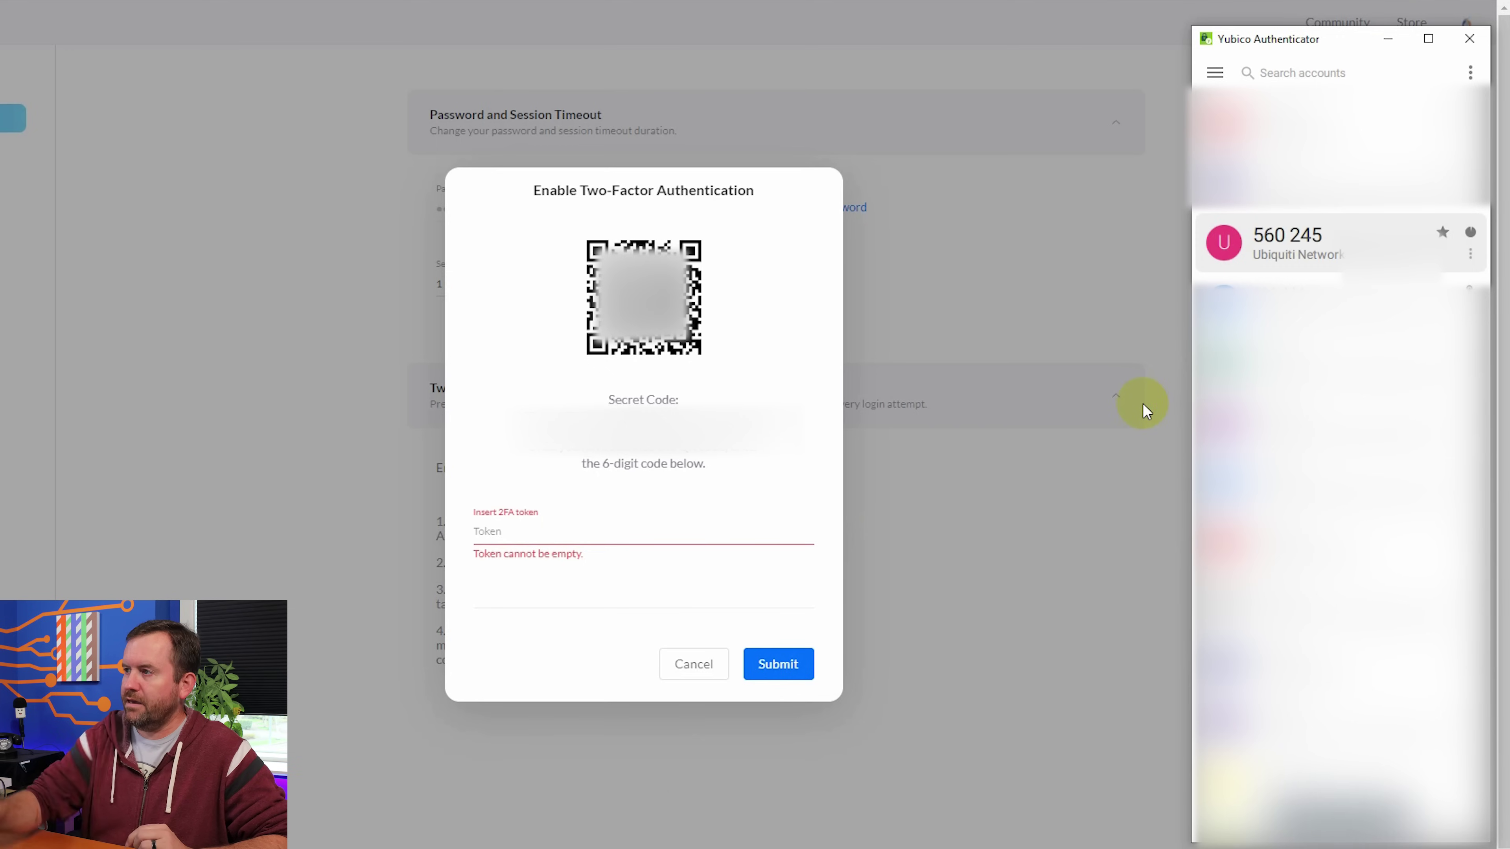
pyautogui.click(520, 535)
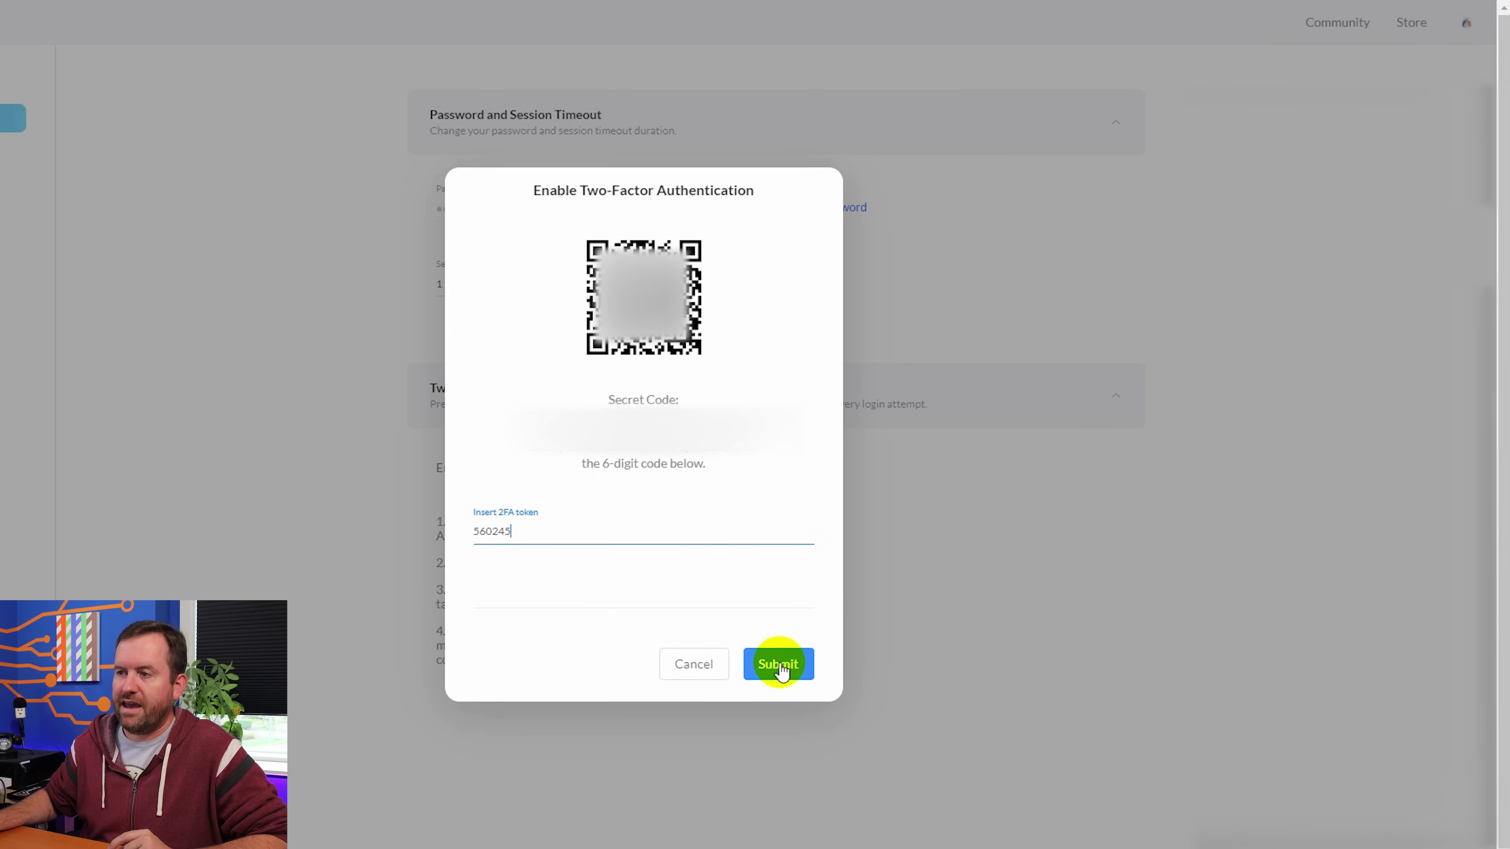
pyautogui.click(780, 665)
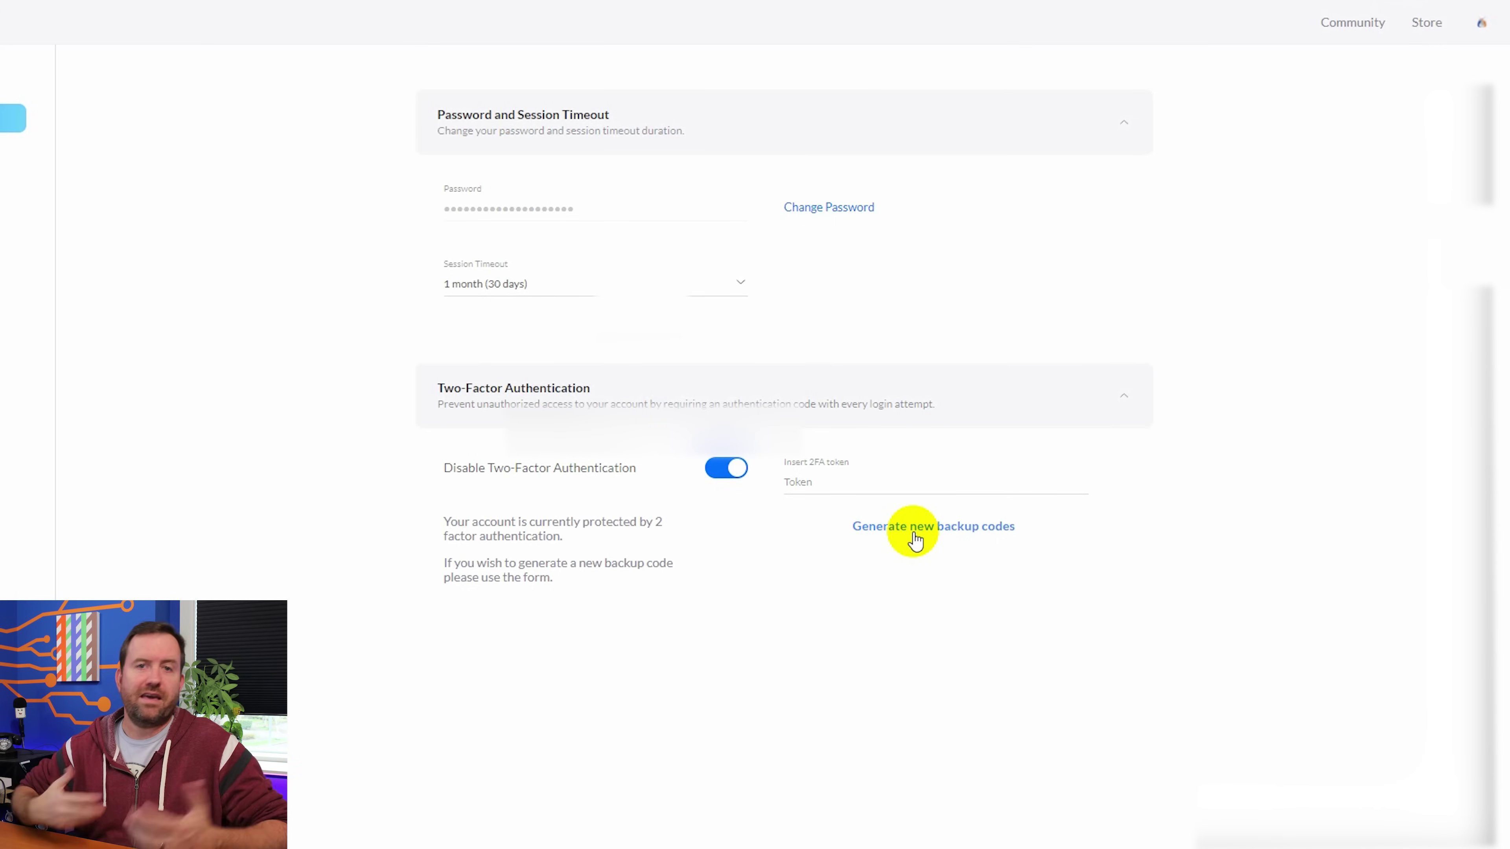
# Generate new backup codes using a pasted authenticator token, then select the codes to copy
pyautogui.click(915, 538)
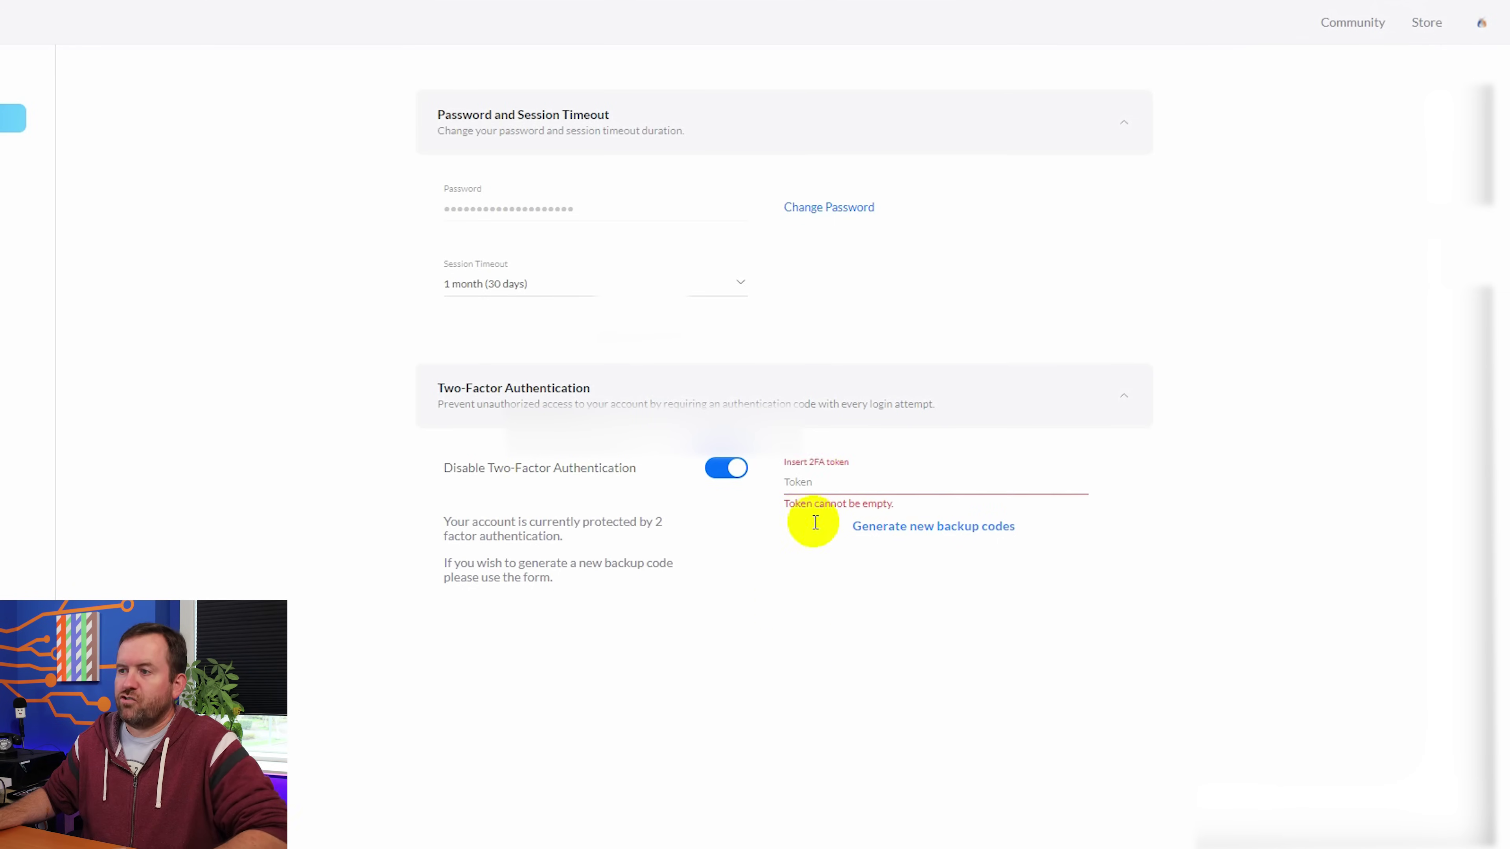
pyautogui.hotkey('ctrl', 'v')
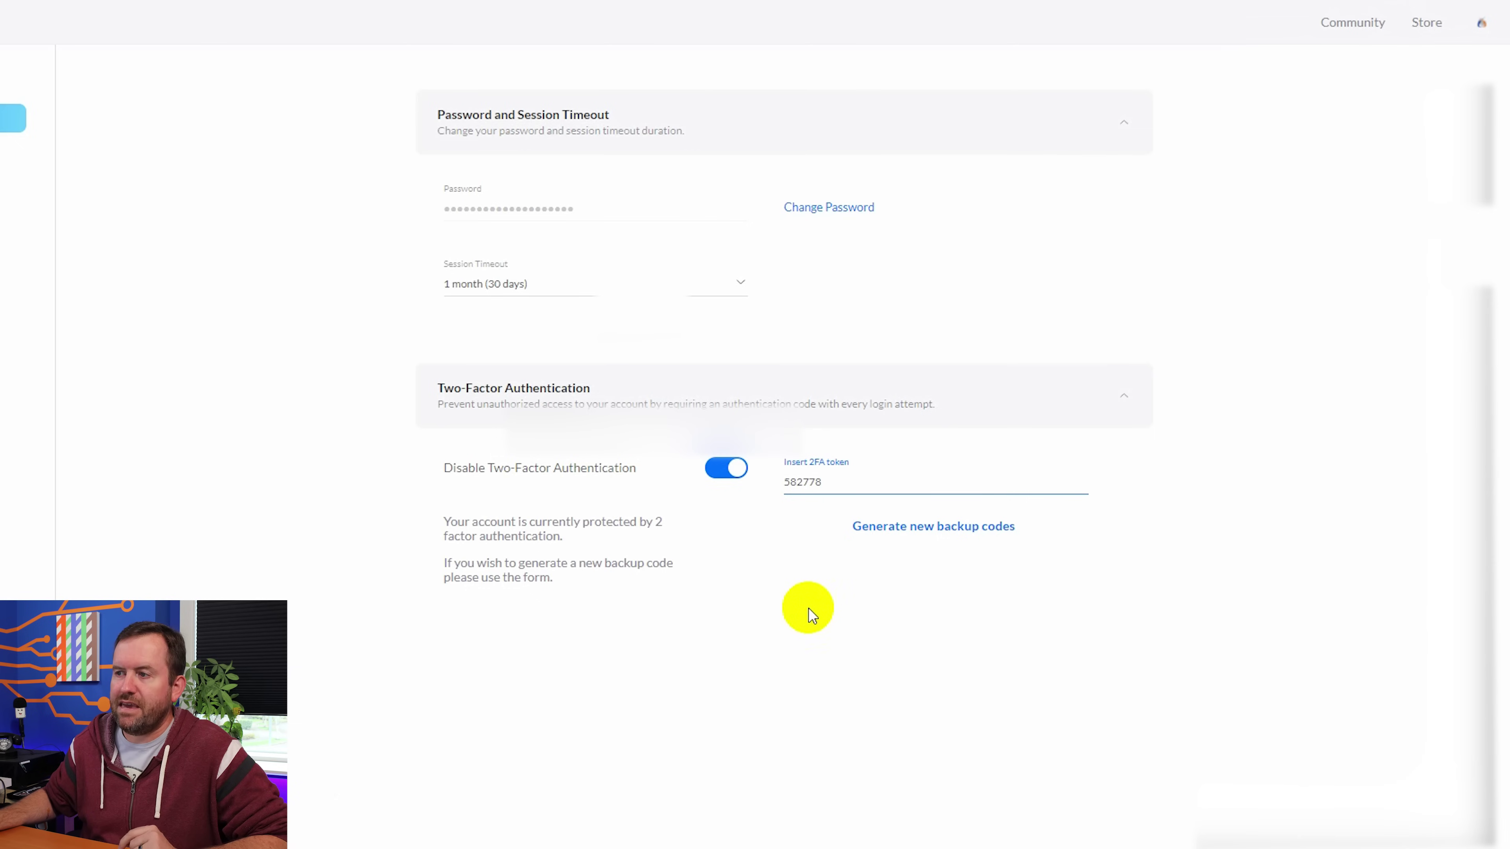
pyautogui.click(923, 535)
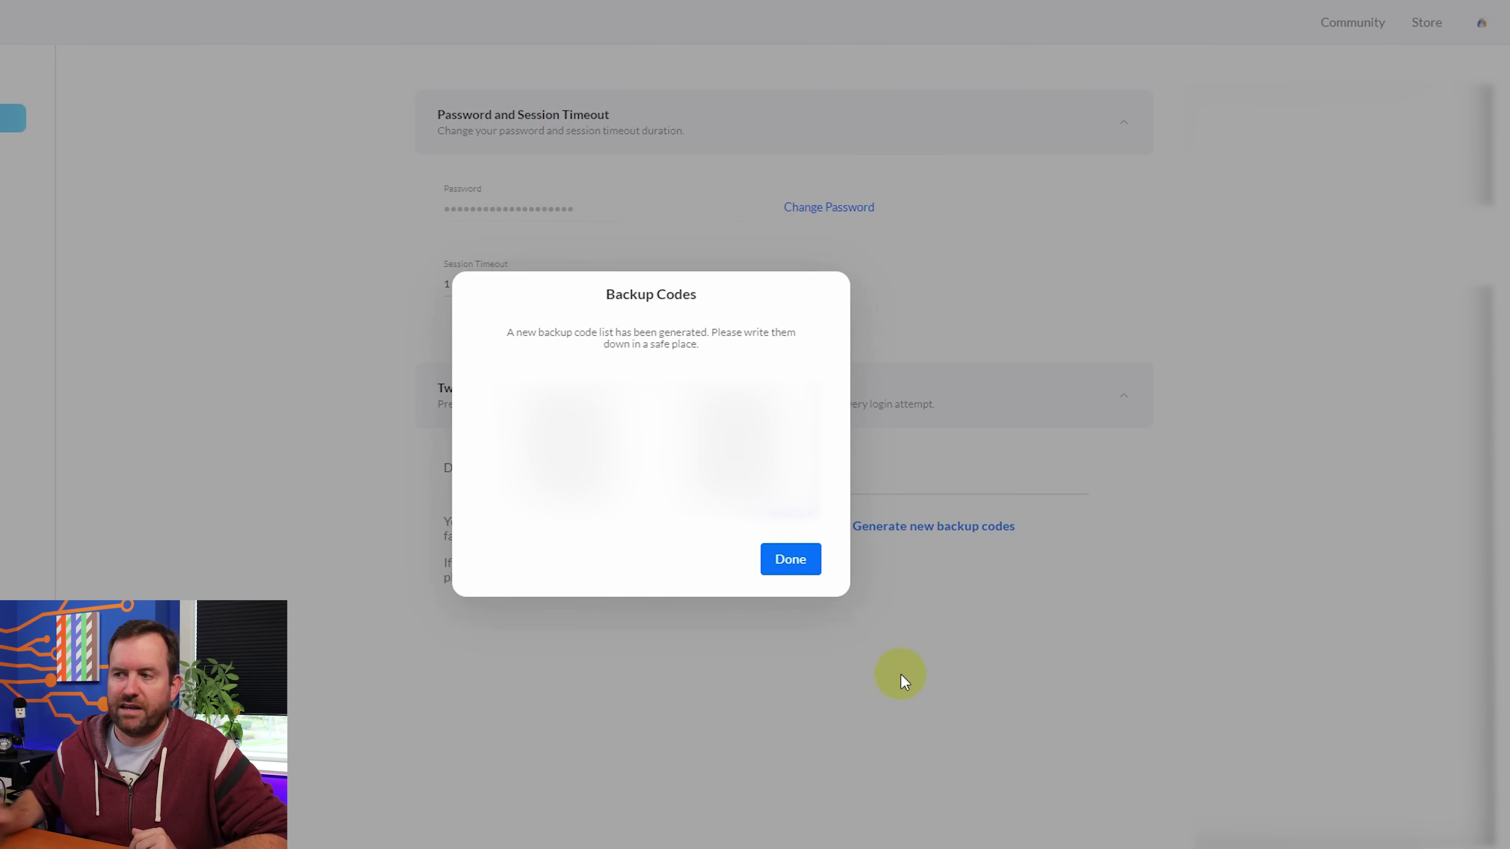
pyautogui.moveTo(799, 490); pyautogui.dragTo(572, 600)
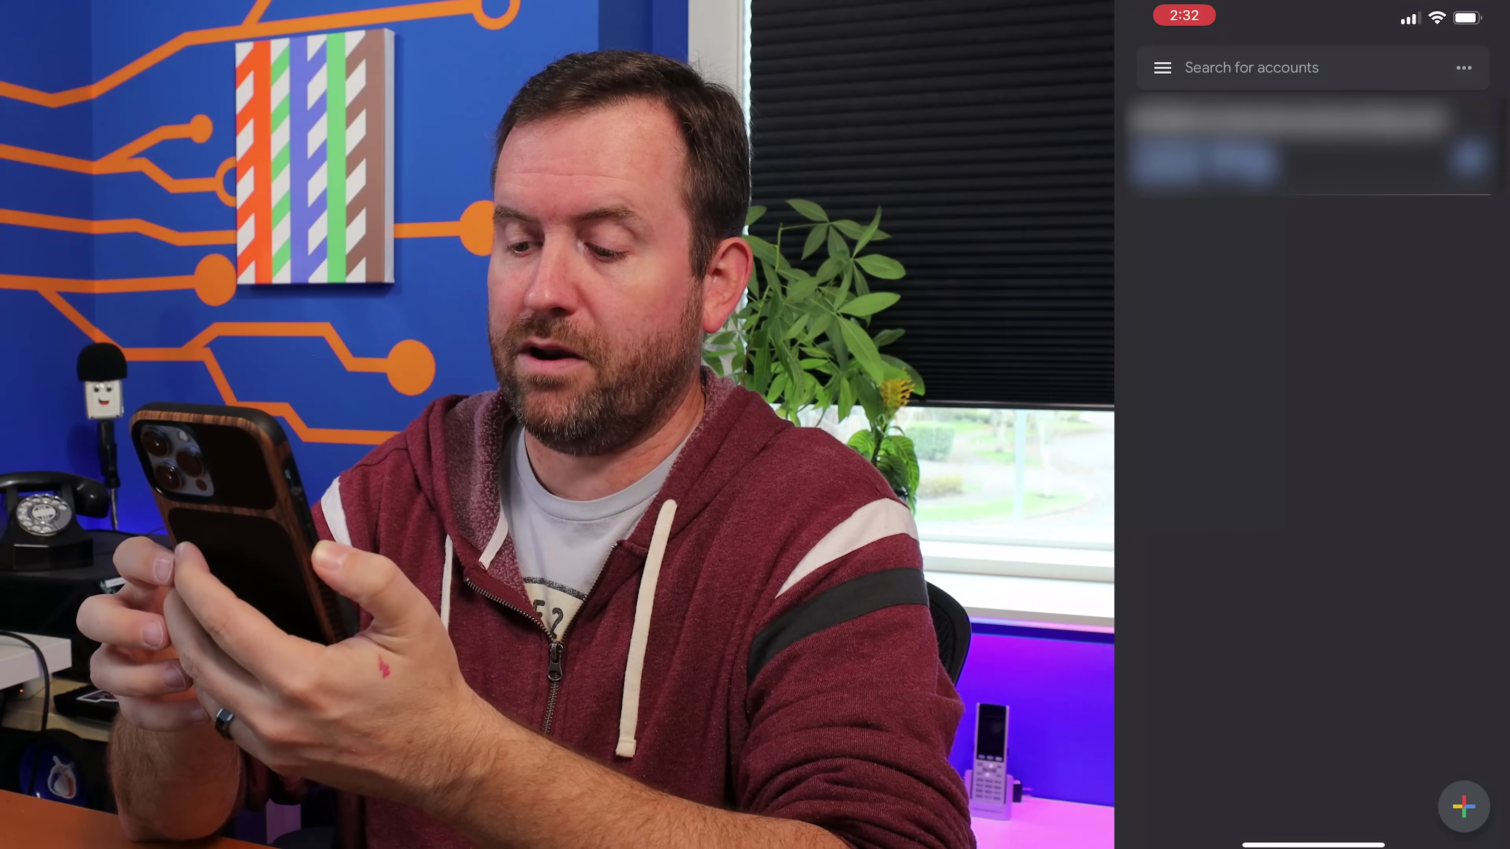
# In Google Authenticator on the phone, begin adding an account by scanning a QR code
pyautogui.click(1463, 807)
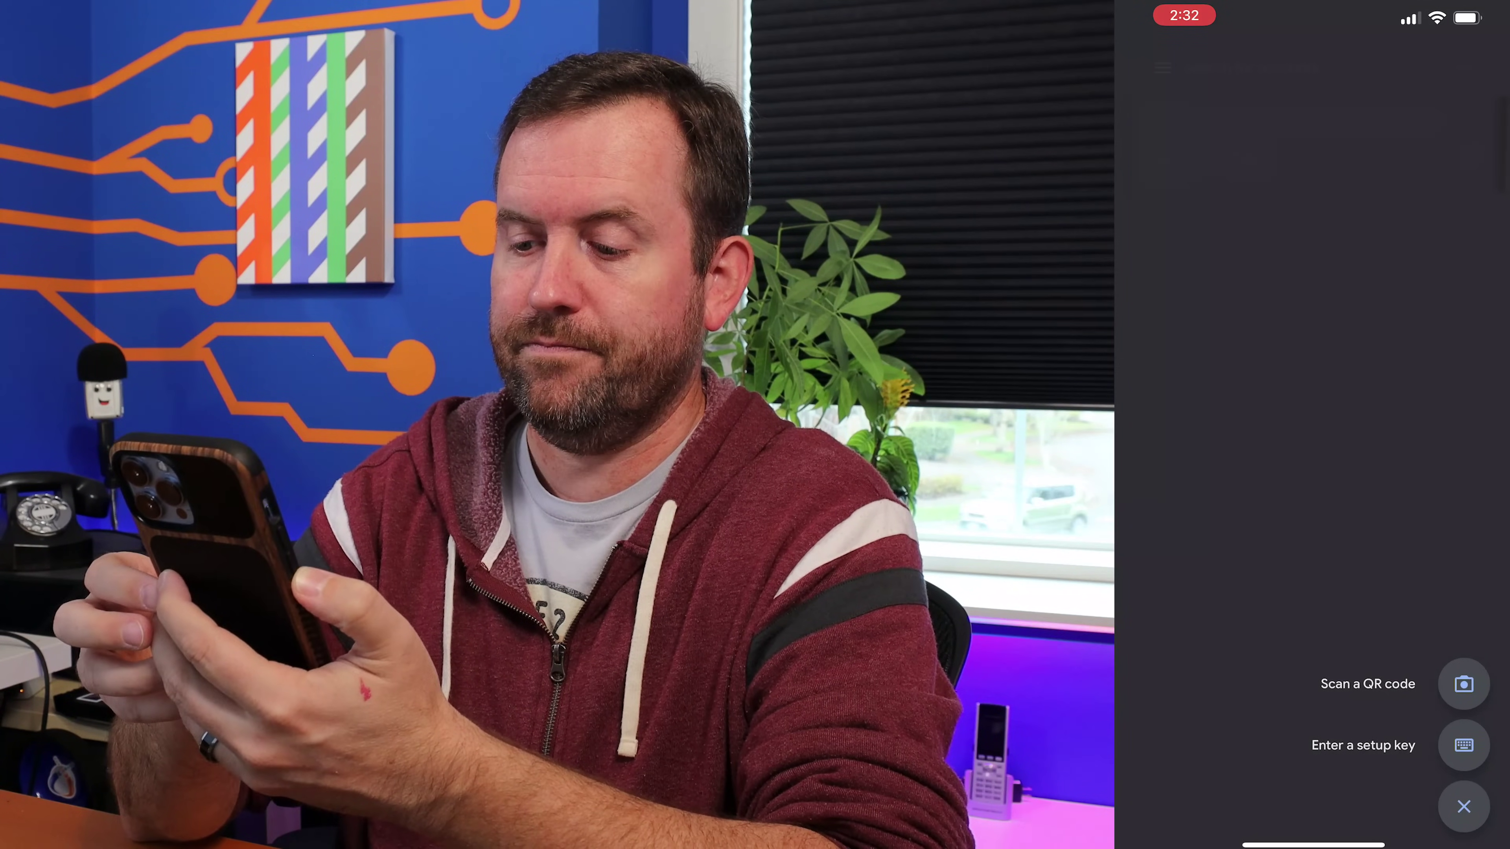
pyautogui.click(1463, 684)
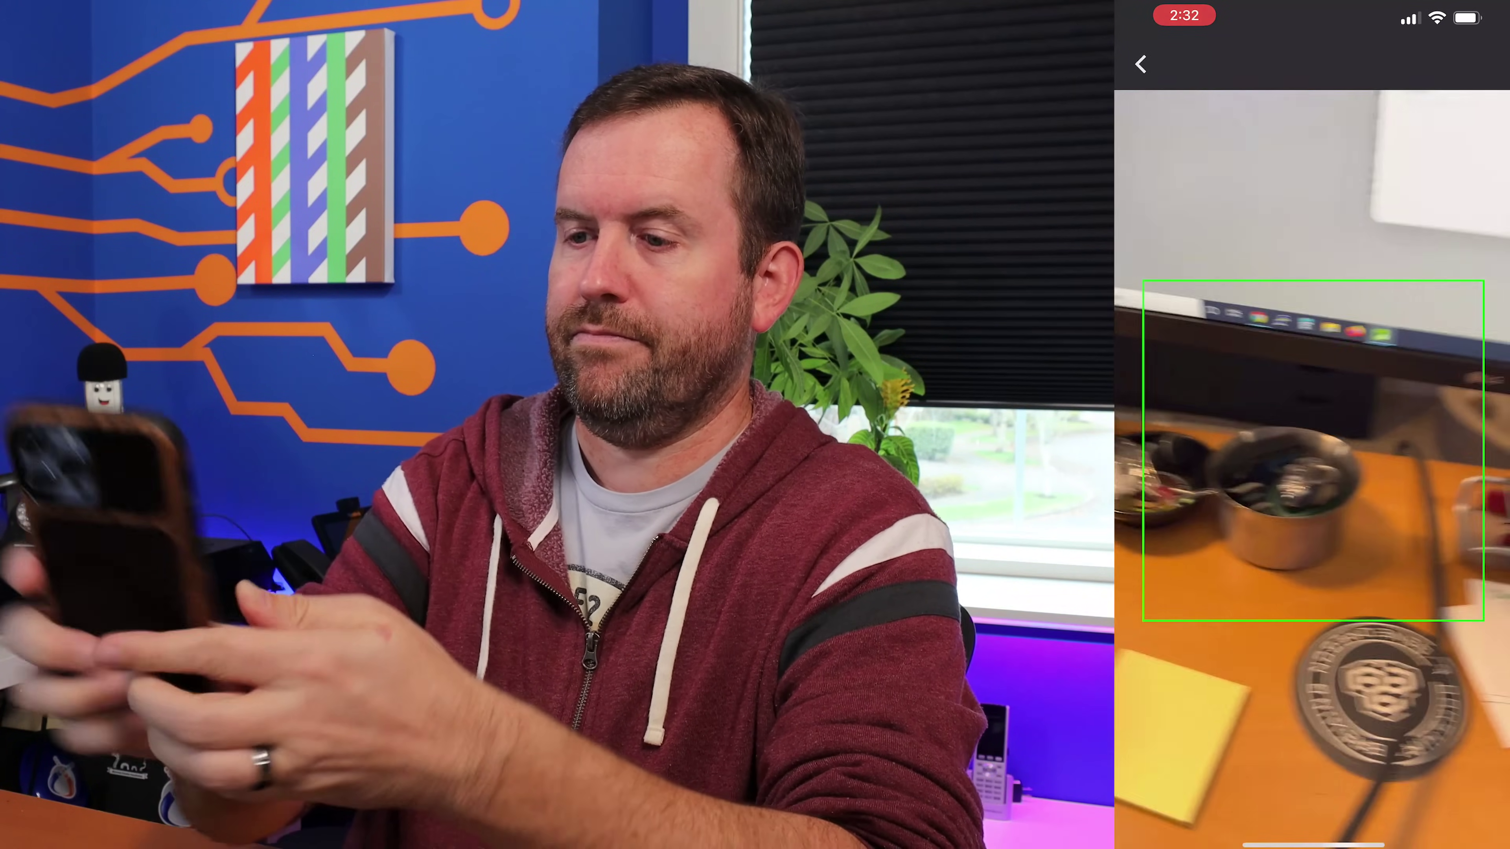